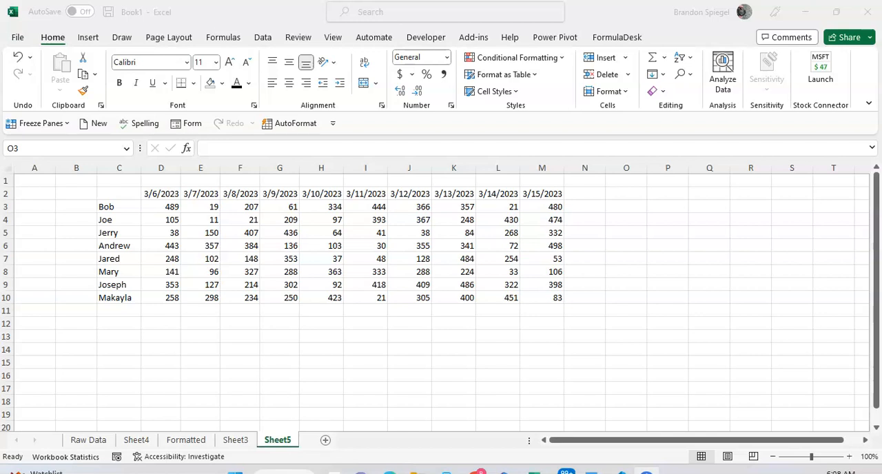
- Review the date headers in row 2 and the name labels in column C of the data table
{"action": "left_click", "coordinate": [147, 275]}
{"action": "left_click", "coordinate": [173, 220]}
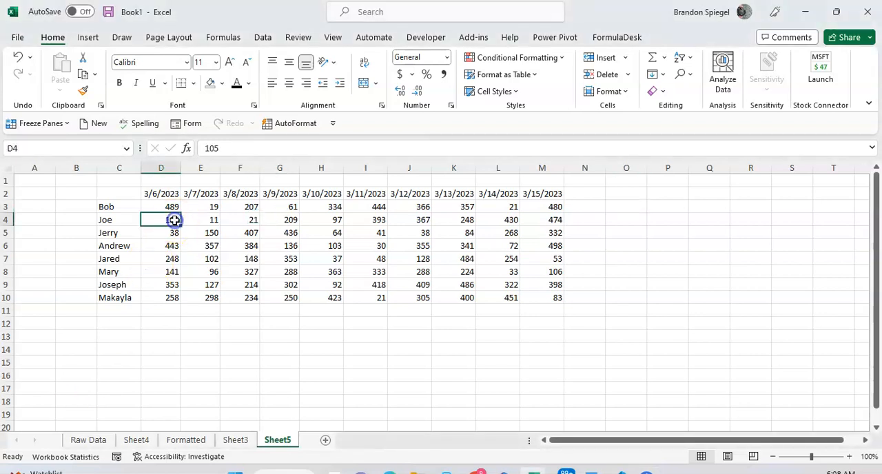
{"action": "key", "text": "Up"}
{"action": "key", "text": "Up"}
{"action": "key", "text": "ctrl+shift+Right"}
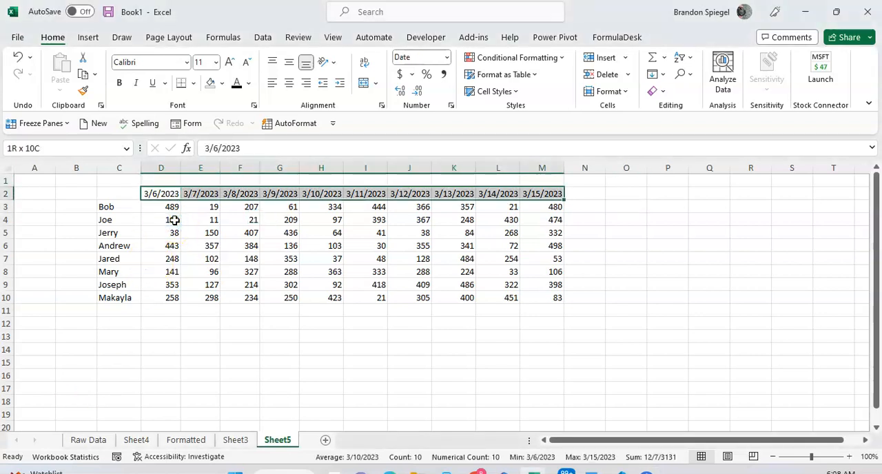
{"action": "key", "text": "Left"}
{"action": "key", "text": "Down"}
{"action": "key", "text": "ctrl+shift+Down"}
{"action": "key", "text": "Right"}
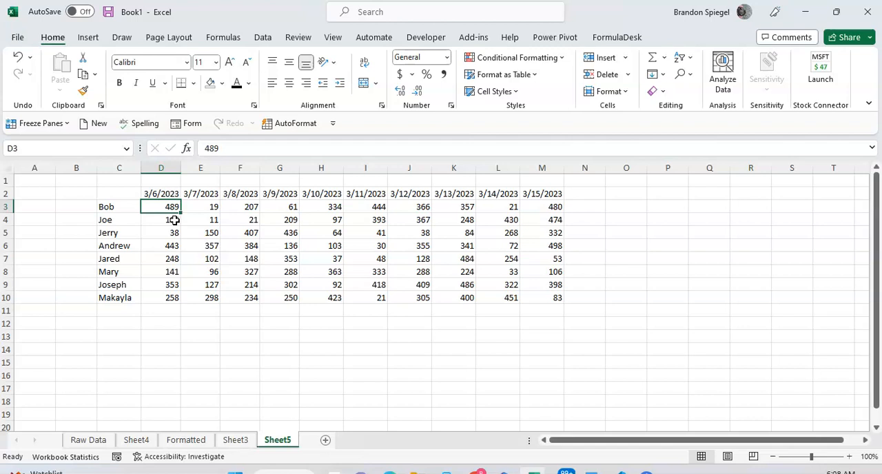
- Insert column sparklines for the data range D3:M10, placed in O3:O10
{"action": "key", "text": "ctrl+shift+Right"}
{"action": "key", "text": "ctrl+shift+Down"}
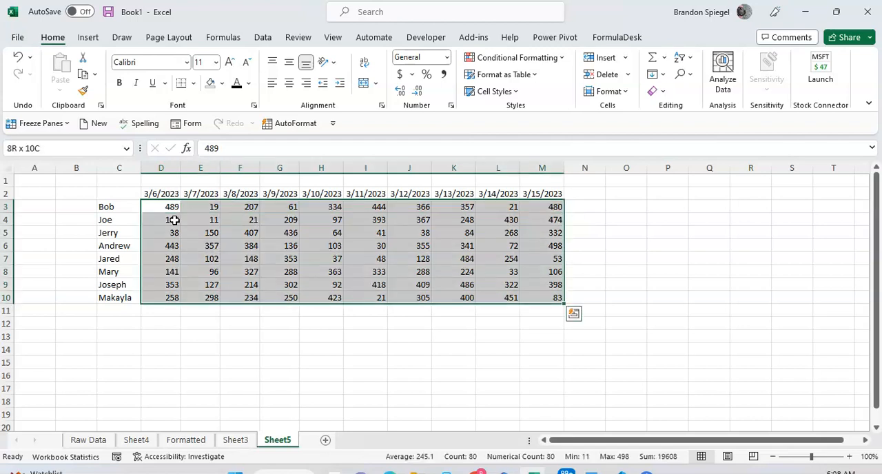
{"action": "left_click", "coordinate": [89, 37]}
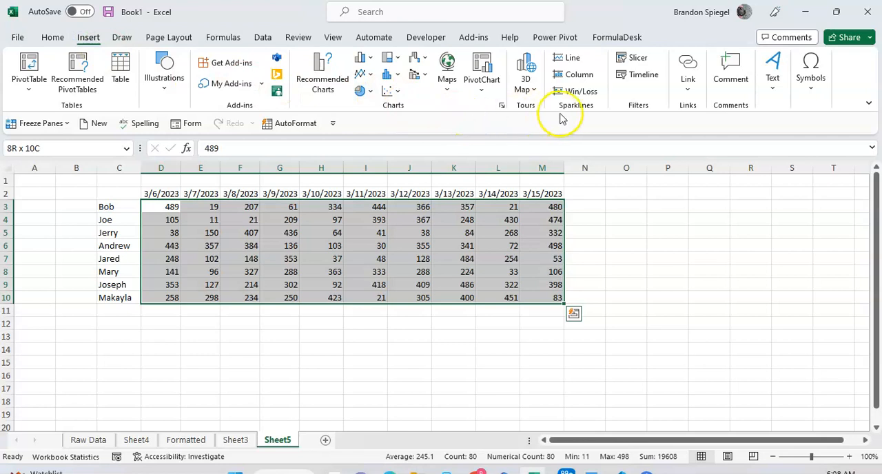
{"action": "left_click", "coordinate": [578, 76]}
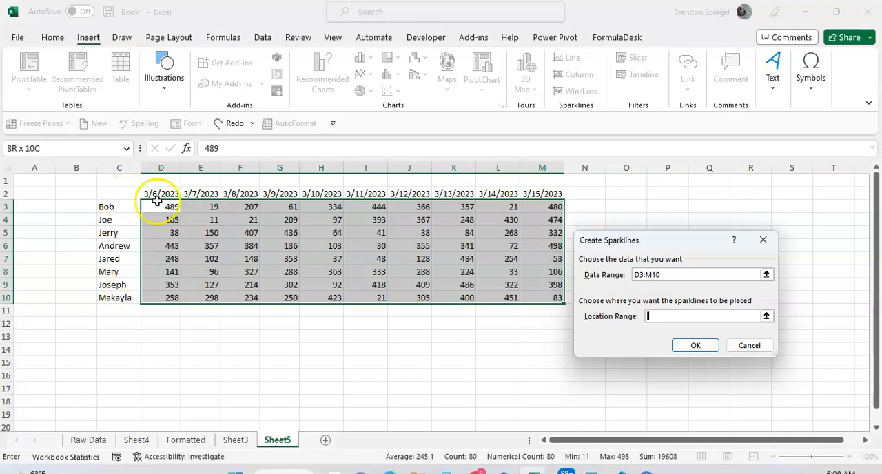
{"action": "left_click", "coordinate": [612, 204]}
{"action": "left_click_drag", "start_coordinate": [612, 204], "coordinate": [613, 289]}
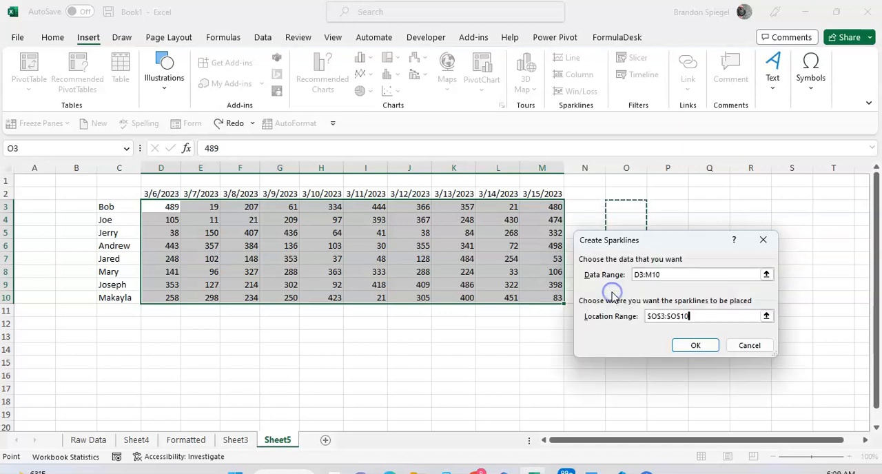
{"action": "left_click", "coordinate": [691, 350]}
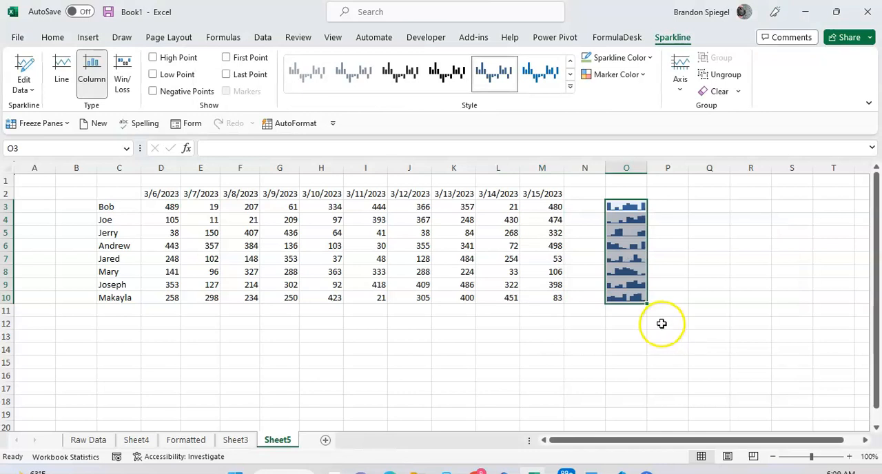
- Widen column O, which holds the sparklines
{"action": "left_click", "coordinate": [671, 248]}
{"action": "left_click", "coordinate": [639, 202]}
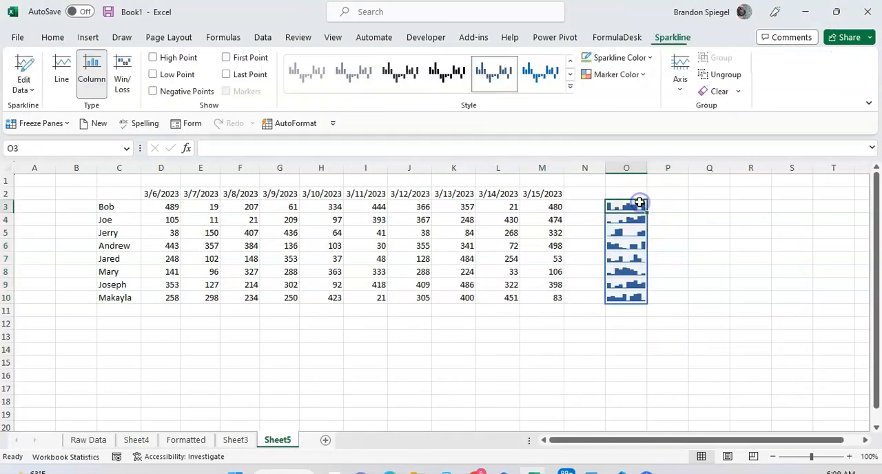
{"action": "key", "text": "ctrl+shift+Right"}
{"action": "key", "text": "Left"}
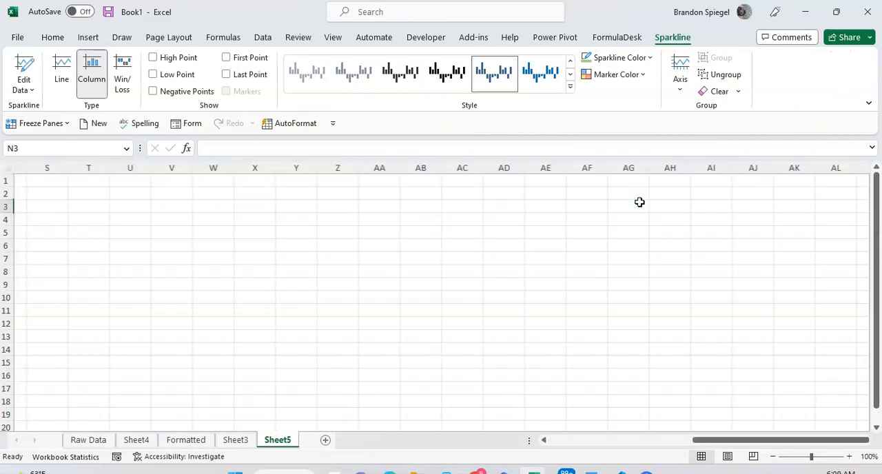
{"action": "key", "text": "Left"}
{"action": "key", "text": "Left"}
{"action": "key", "text": "ctrl+Left"}
{"action": "key", "text": "Right"}
{"action": "key", "text": "Right"}
{"action": "key", "text": "Right"}
{"action": "key", "text": "Right"}
{"action": "key", "text": "Right"}
{"action": "key", "text": "Right"}
{"action": "key", "text": "Right"}
{"action": "key", "text": "Right"}
{"action": "key", "text": "Right"}
{"action": "key", "text": "Right"}
{"action": "key", "text": "Right"}
{"action": "key", "text": "Right"}
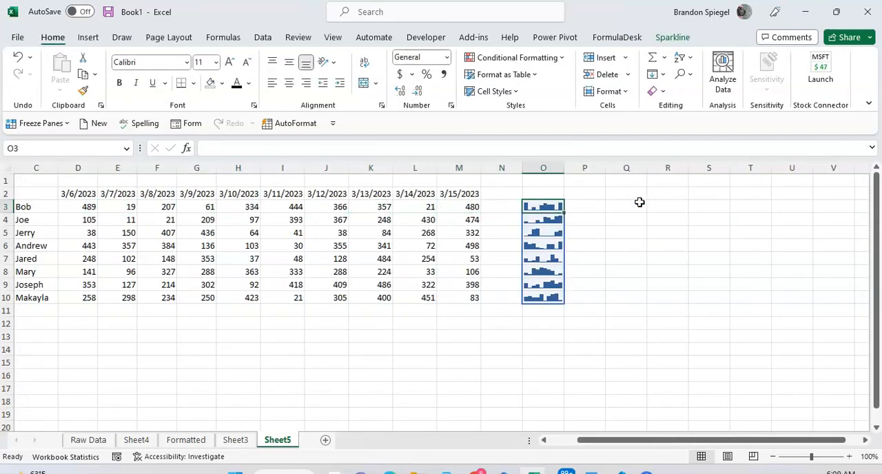
{"action": "left_click_drag", "start_coordinate": [564, 167], "coordinate": [593, 168]}
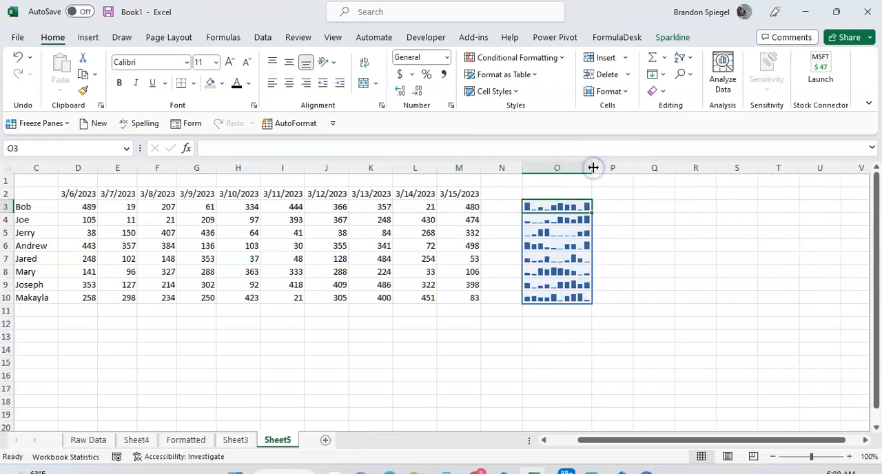
- Change the sparkline color of the group in column O to dark green
{"action": "left_click", "coordinate": [674, 38]}
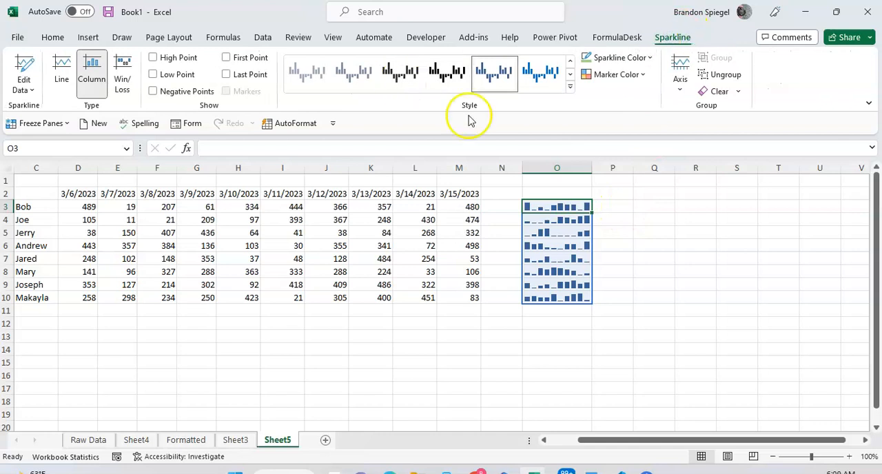
{"action": "left_click", "coordinate": [626, 227]}
{"action": "left_click", "coordinate": [581, 230]}
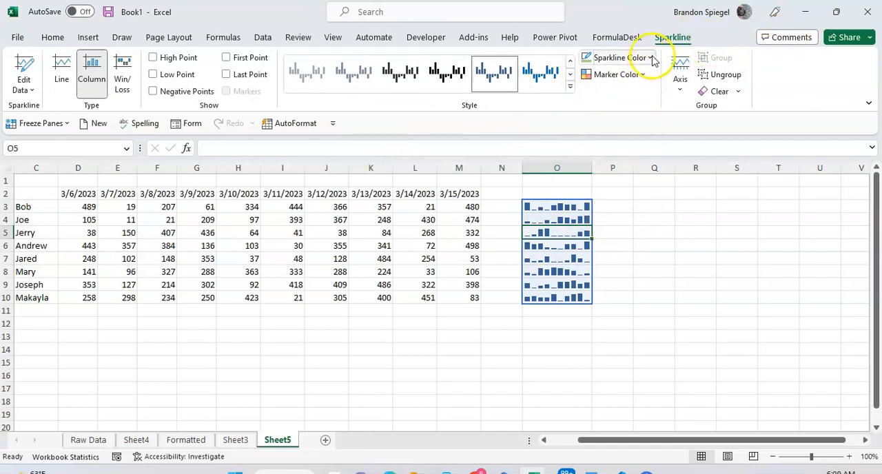
{"action": "left_click", "coordinate": [649, 58]}
{"action": "left_click", "coordinate": [649, 58]}
{"action": "left_click", "coordinate": [650, 59]}
{"action": "left_click", "coordinate": [684, 136]}
{"action": "left_click", "coordinate": [604, 232]}
{"action": "left_click", "coordinate": [577, 208]}
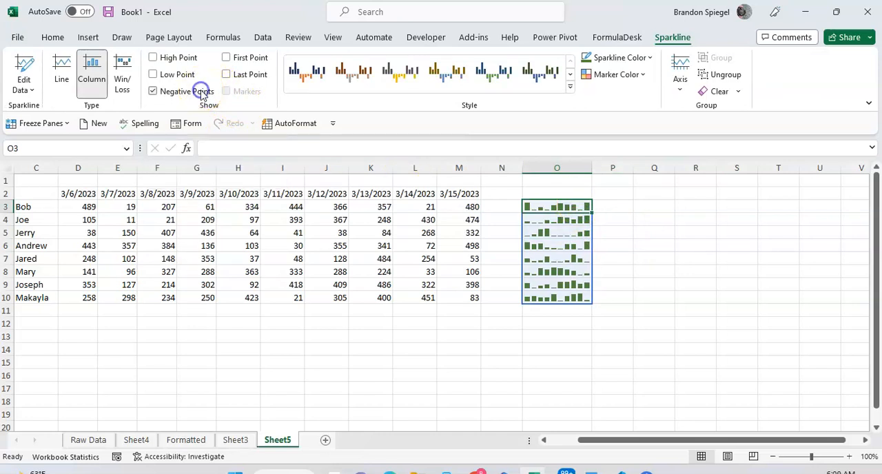
- Try highlighting the low, high and first points in turn on the sparklines, switching each one off again
{"action": "left_click", "coordinate": [173, 76]}
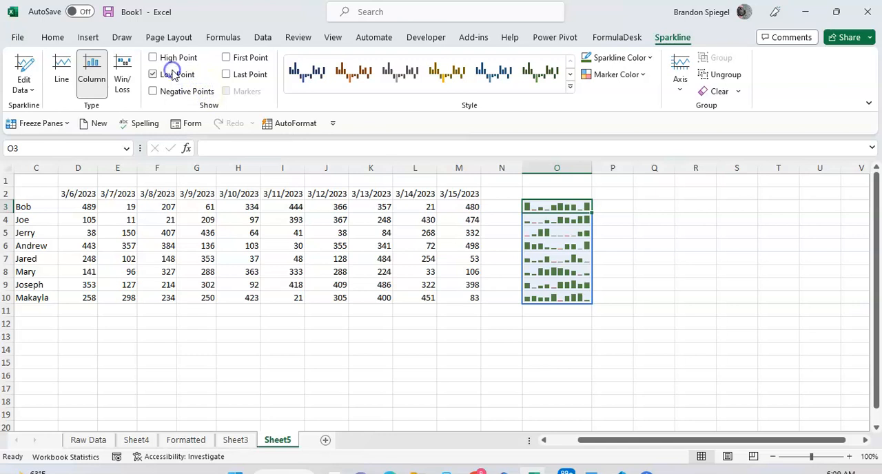
{"action": "left_click", "coordinate": [622, 205]}
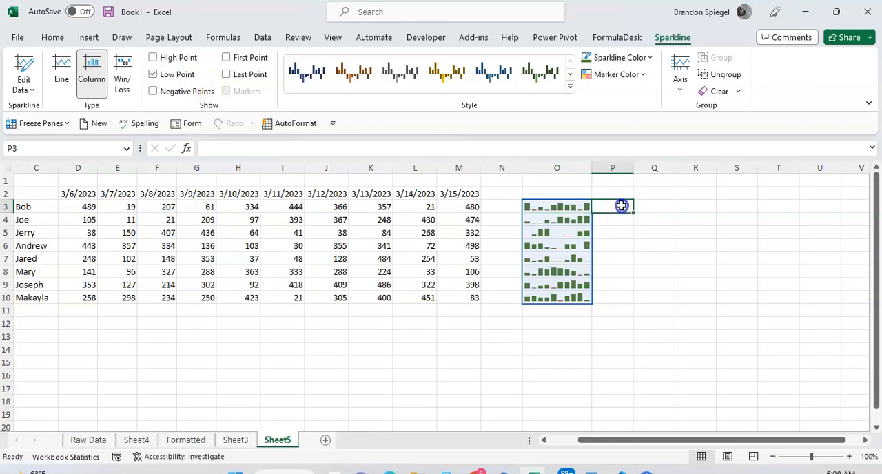
{"action": "left_click", "coordinate": [580, 205]}
{"action": "left_click", "coordinate": [177, 74]}
{"action": "left_click", "coordinate": [178, 59]}
{"action": "left_click", "coordinate": [178, 60]}
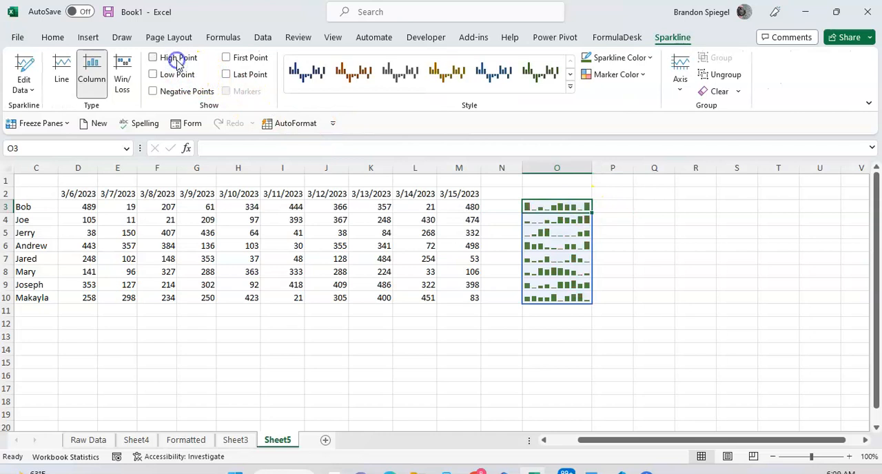
{"action": "left_click", "coordinate": [245, 59]}
{"action": "left_click", "coordinate": [245, 59]}
- Highlight the last point and the first point in the sparklines
{"action": "left_click", "coordinate": [248, 74]}
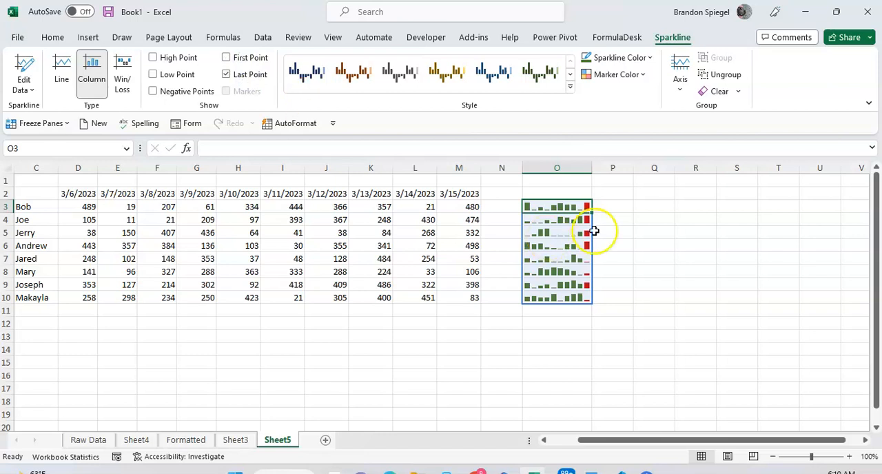
{"action": "left_click", "coordinate": [643, 75]}
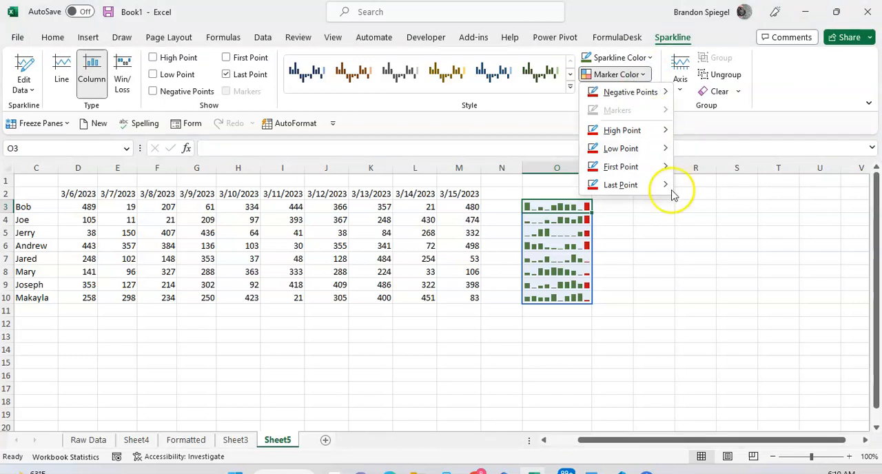
{"action": "mouse_move", "coordinate": [647, 186]}
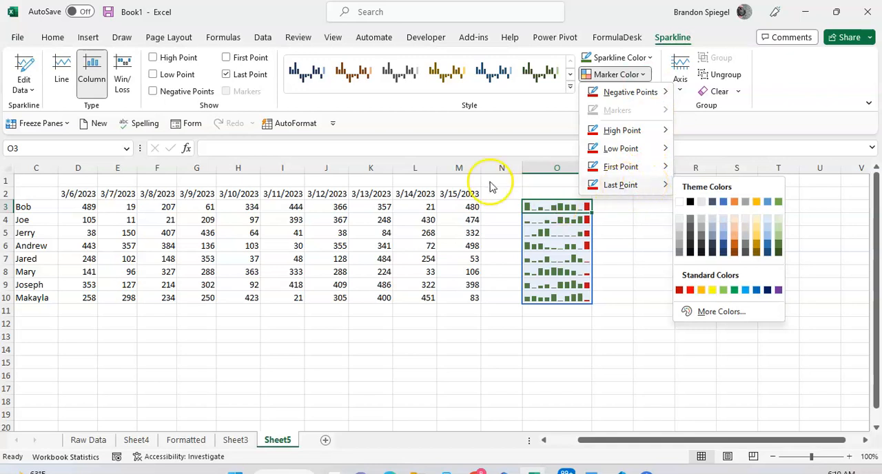
{"action": "left_click", "coordinate": [237, 60]}
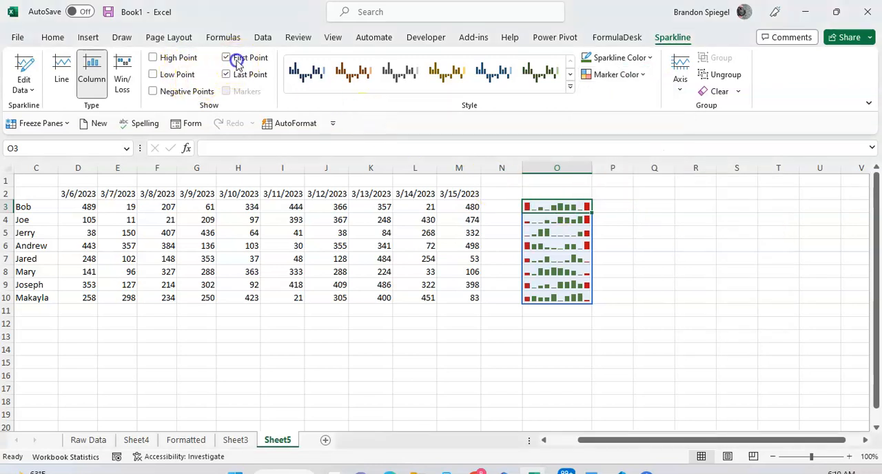
{"action": "left_click", "coordinate": [236, 61]}
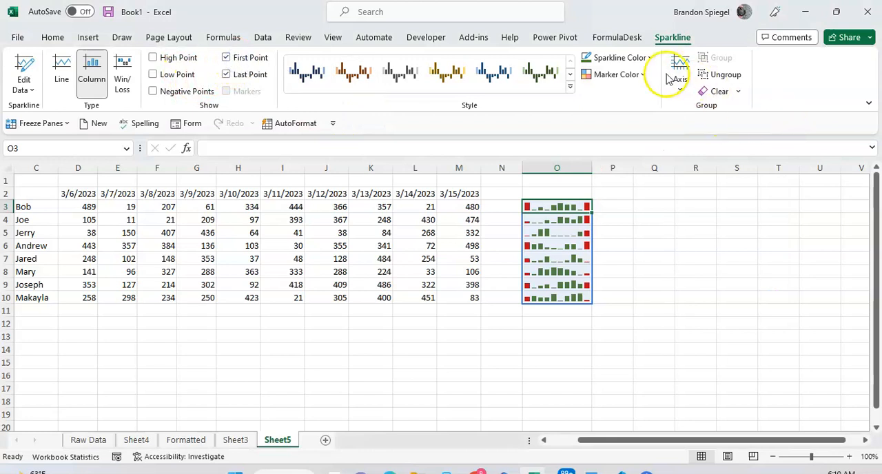
- Set the marker color of the sparklines' first point to dark blue
{"action": "left_click", "coordinate": [644, 75]}
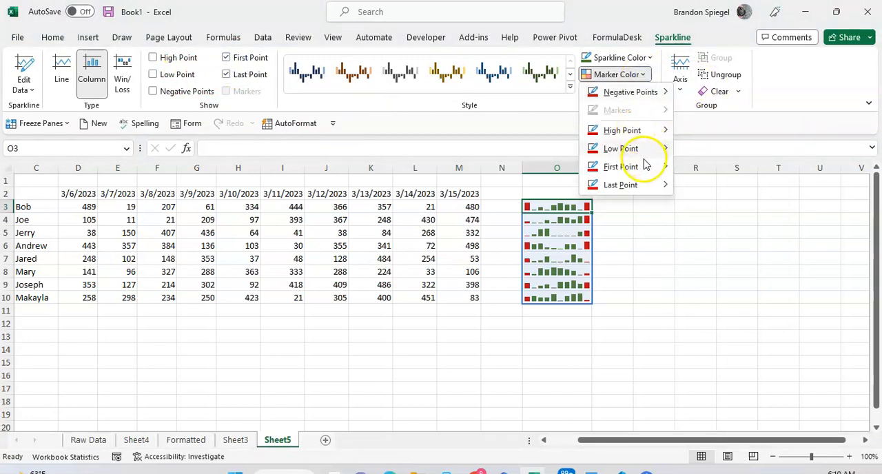
{"action": "mouse_move", "coordinate": [646, 167]}
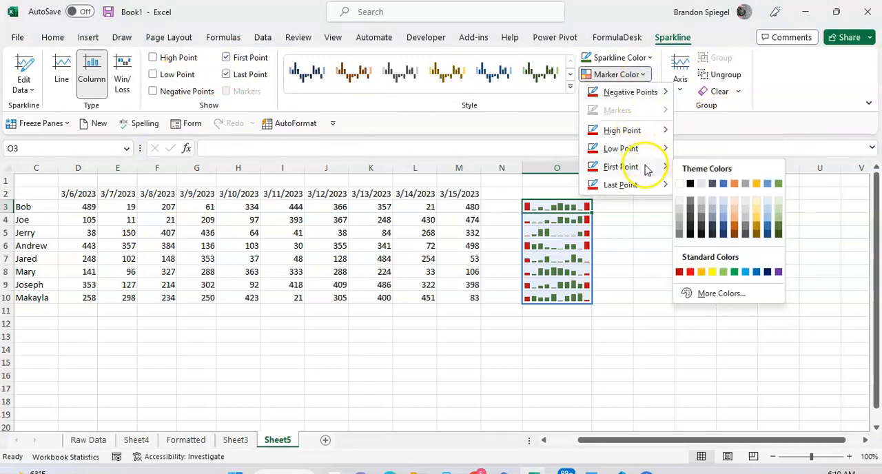
{"action": "left_click", "coordinate": [724, 229]}
{"action": "left_click", "coordinate": [651, 221]}
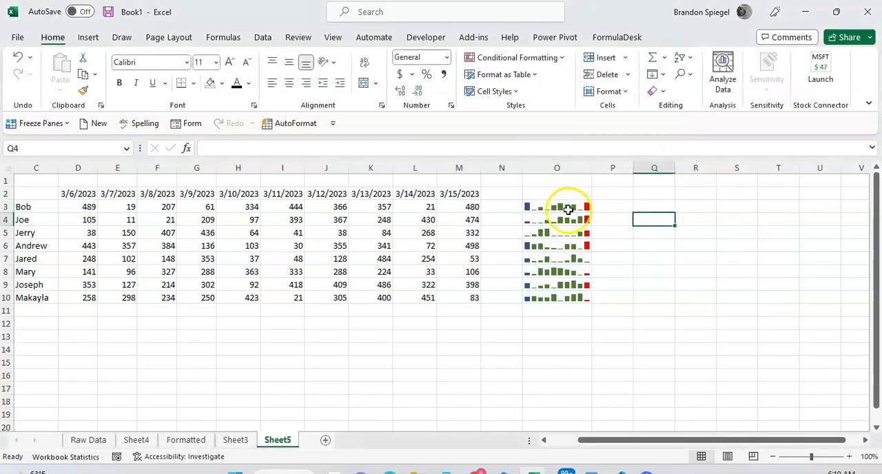
- Select sparklines O3:O6 and try plotting the data right-to-left, restoring the left-to-right order
{"action": "left_click_drag", "start_coordinate": [551, 204], "coordinate": [544, 246]}
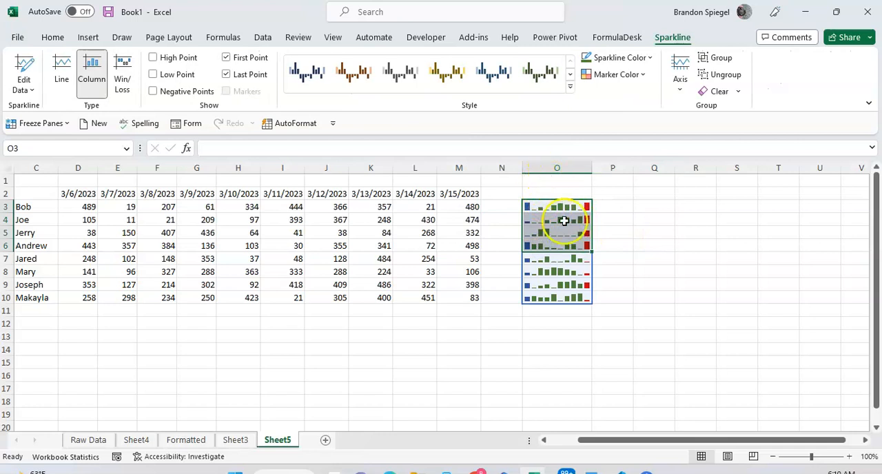
{"action": "left_click", "coordinate": [681, 88]}
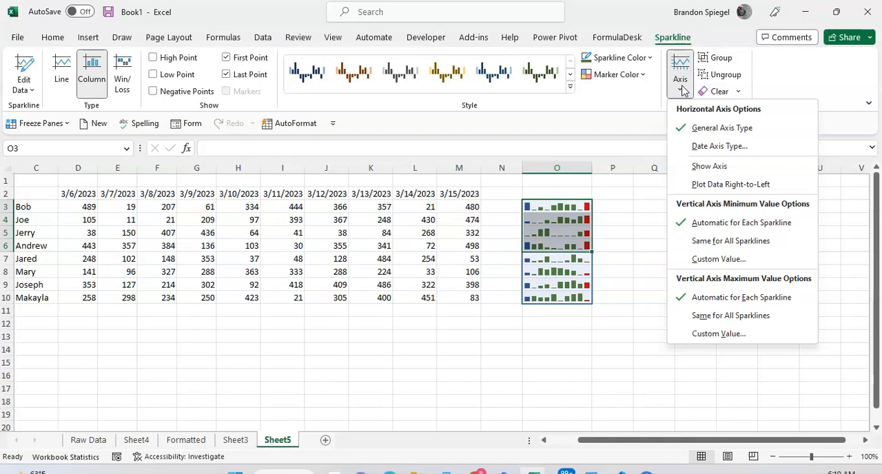
{"action": "left_click", "coordinate": [734, 185]}
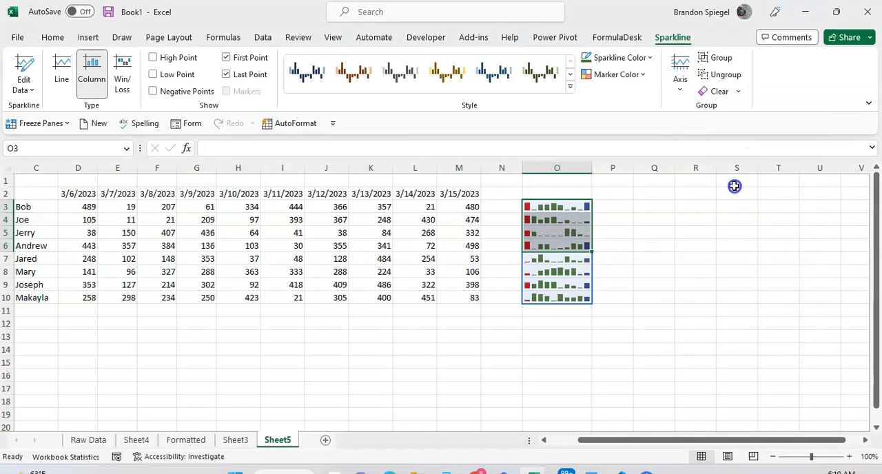
{"action": "left_click", "coordinate": [682, 96]}
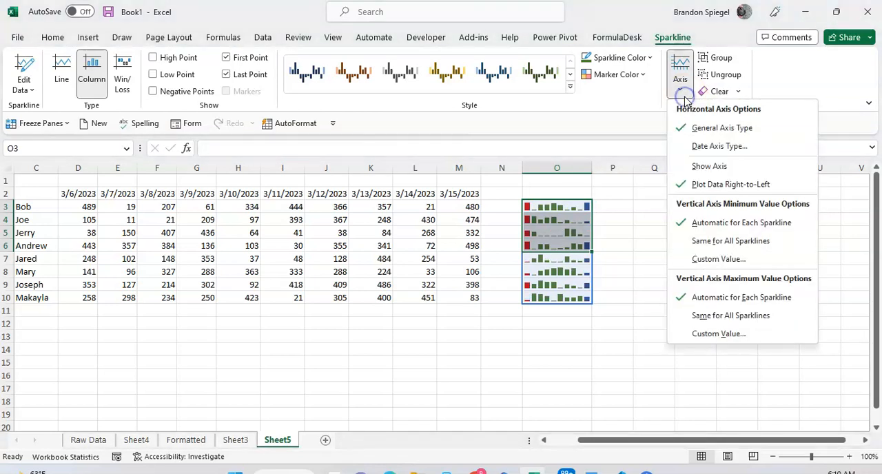
{"action": "left_click", "coordinate": [709, 190]}
- Try the same vertical axis minimum for all sparklines, restoring the automatic minimum for each sparkline
{"action": "left_click", "coordinate": [681, 92]}
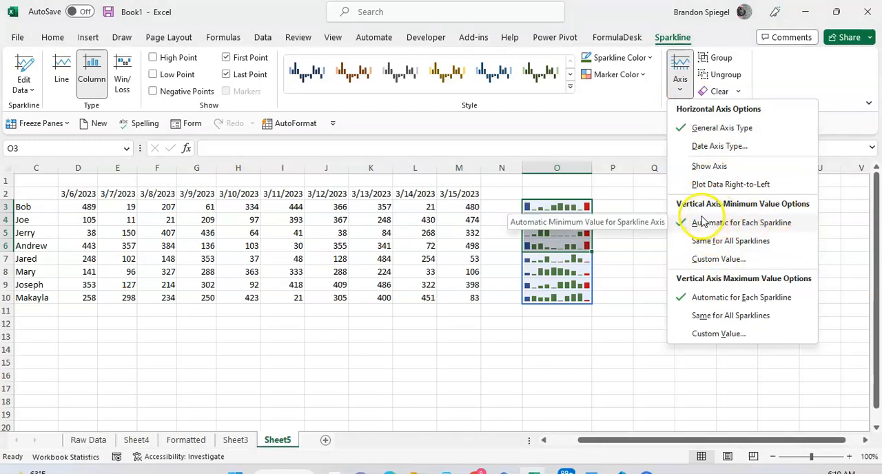
{"action": "left_click", "coordinate": [707, 241]}
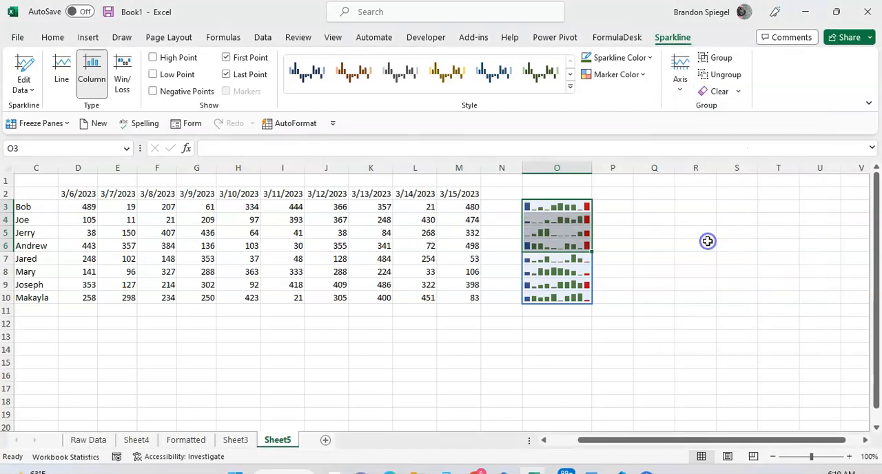
{"action": "left_click", "coordinate": [679, 88]}
{"action": "left_click", "coordinate": [723, 223]}
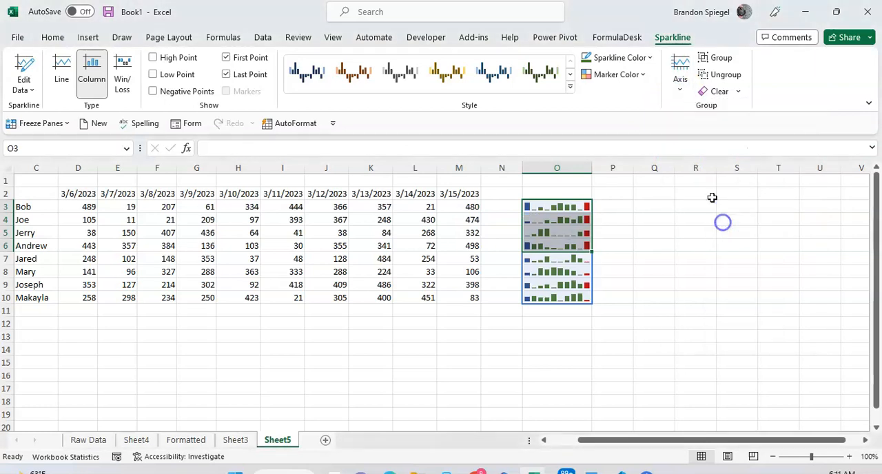
- Set the vertical axis maximum to the same value for all sparklines and show the horizontal axis
{"action": "left_click", "coordinate": [678, 89]}
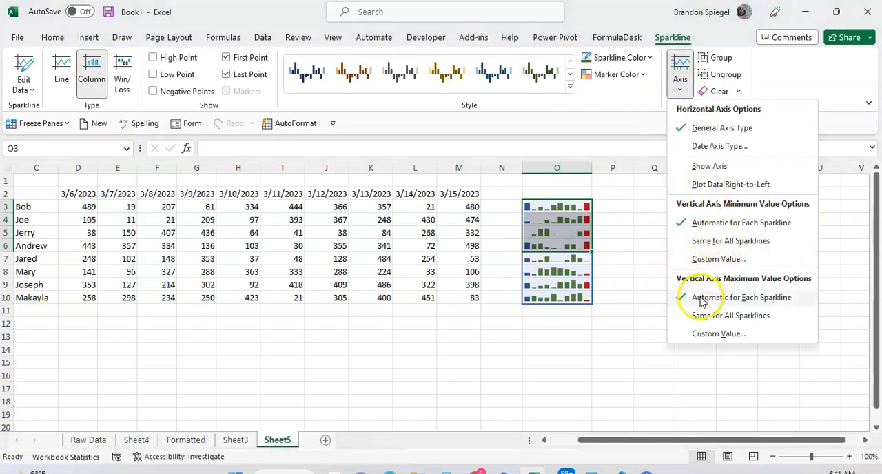
{"action": "left_click", "coordinate": [740, 315]}
{"action": "left_click", "coordinate": [681, 85]}
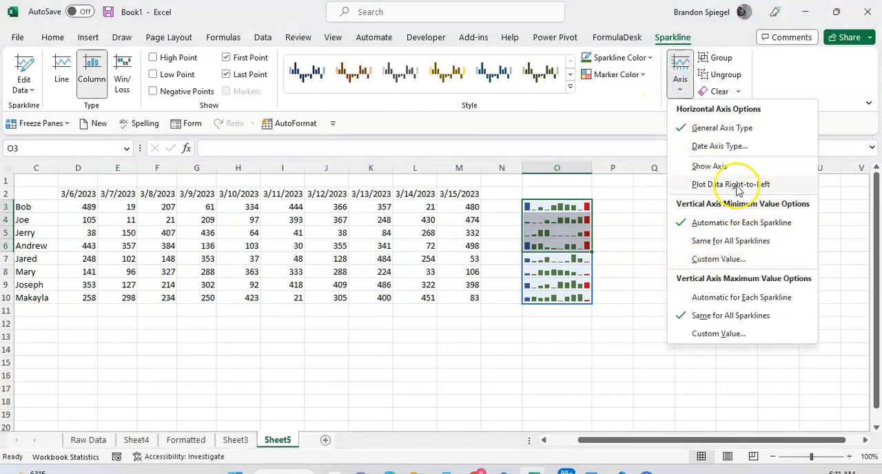
{"action": "left_click", "coordinate": [718, 171]}
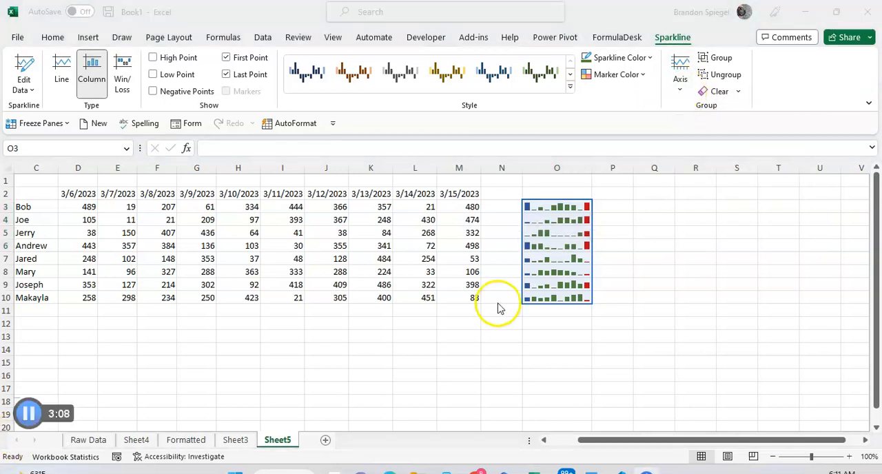
{"action": "left_click", "coordinate": [584, 261]}
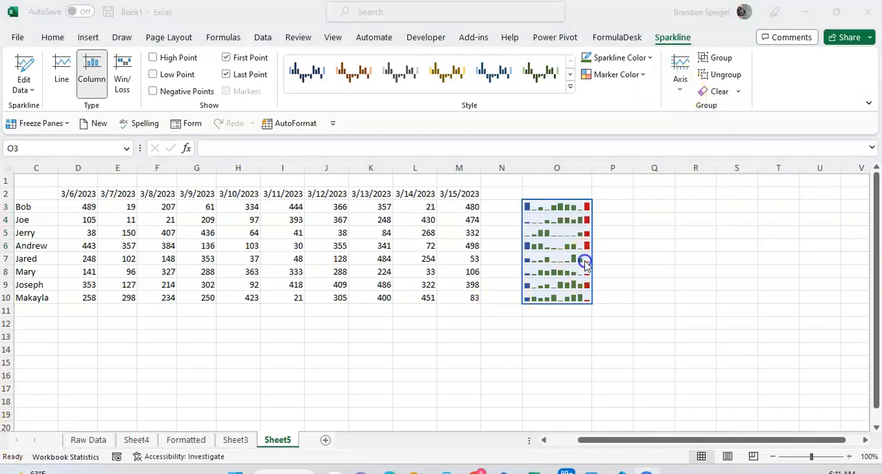
{"action": "left_click", "coordinate": [682, 77]}
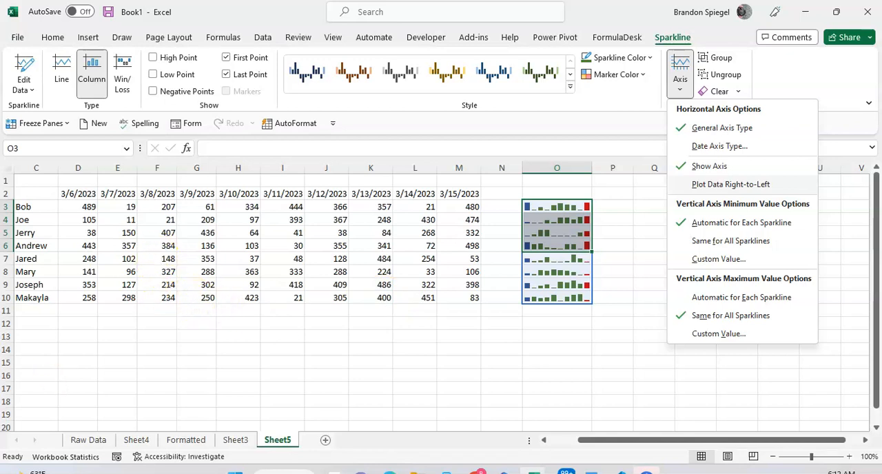
{"action": "left_click", "coordinate": [69, 419]}
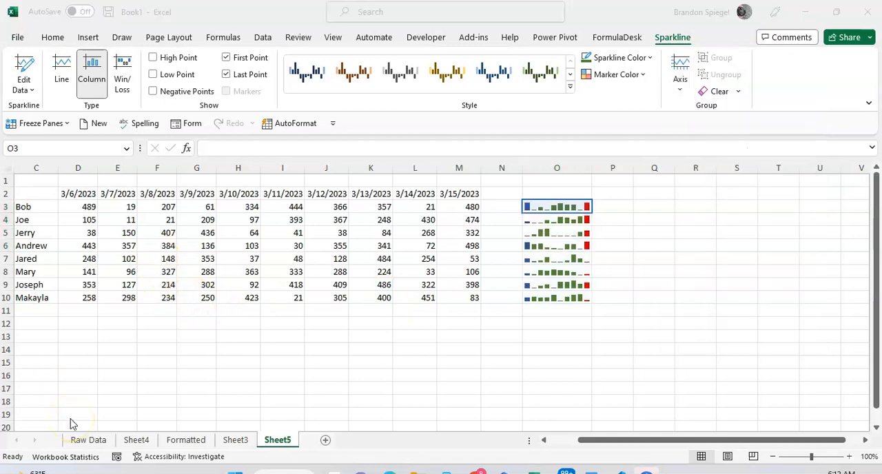